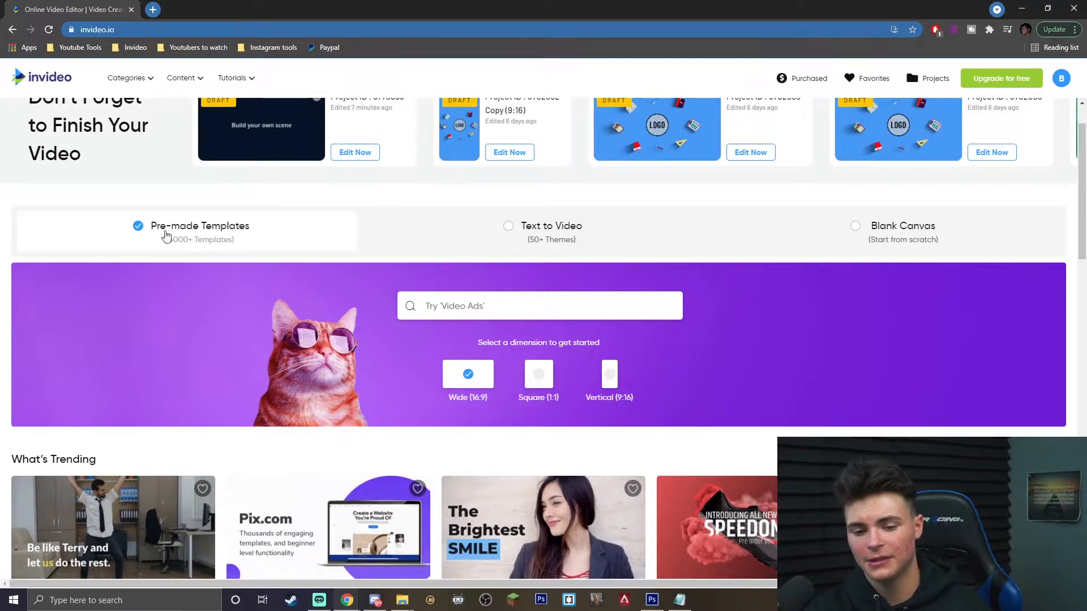
Create a new video project from a blank canvas in the Wide (16:9) dimension.
{"action": "left_click", "coordinate": [918, 238]}
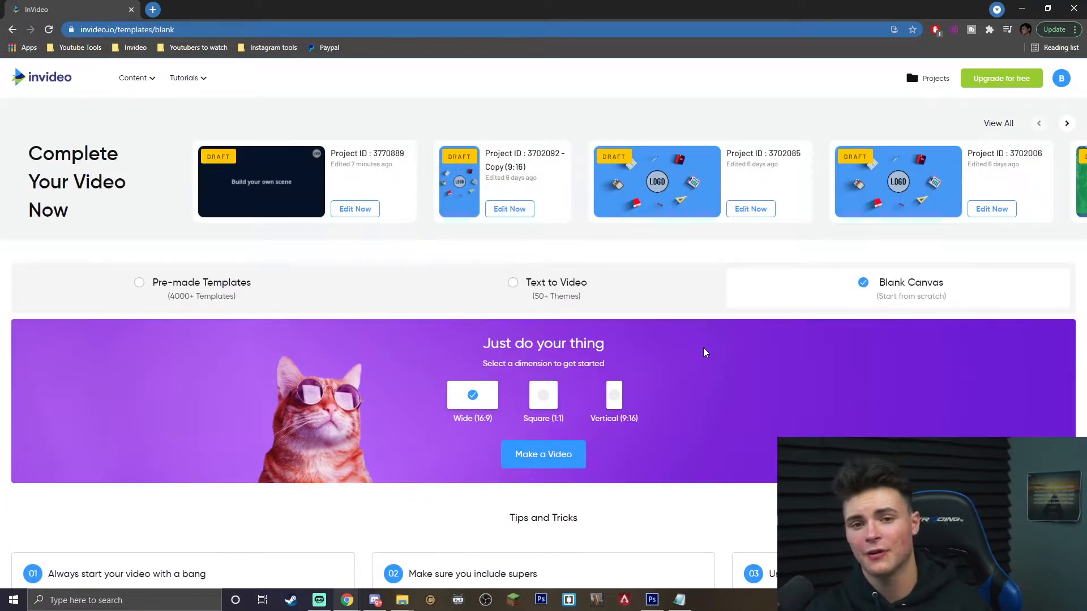
{"action": "scroll", "coordinate": [589, 398], "scroll_direction": "down", "scroll_amount": 1}
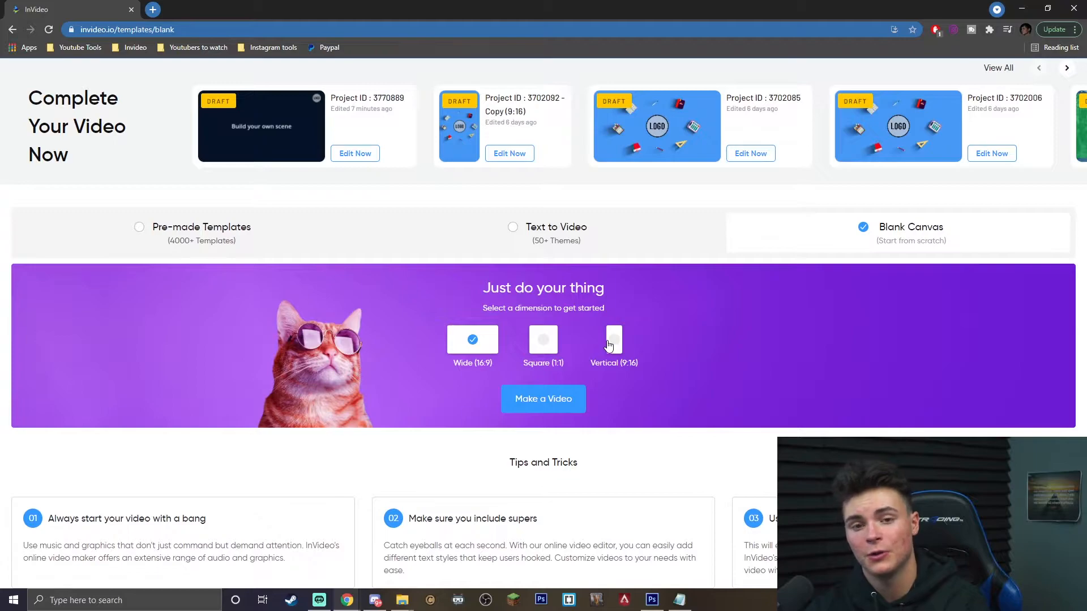
{"action": "left_click", "coordinate": [536, 396]}
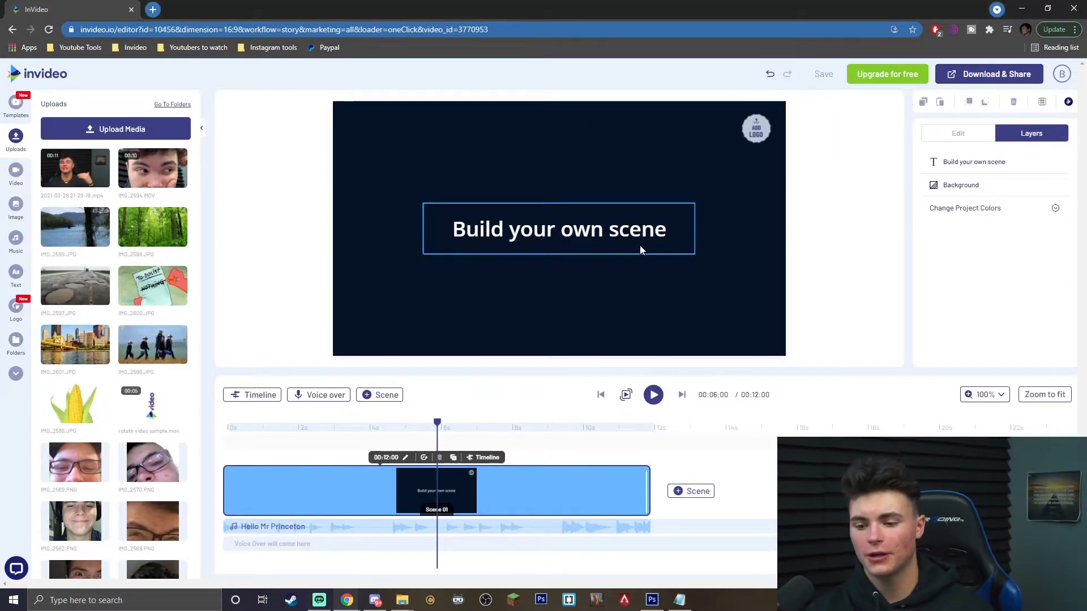
Delete the "Build your own scene" placeholder text from the scene and open the logo options.
{"action": "left_click", "coordinate": [640, 249]}
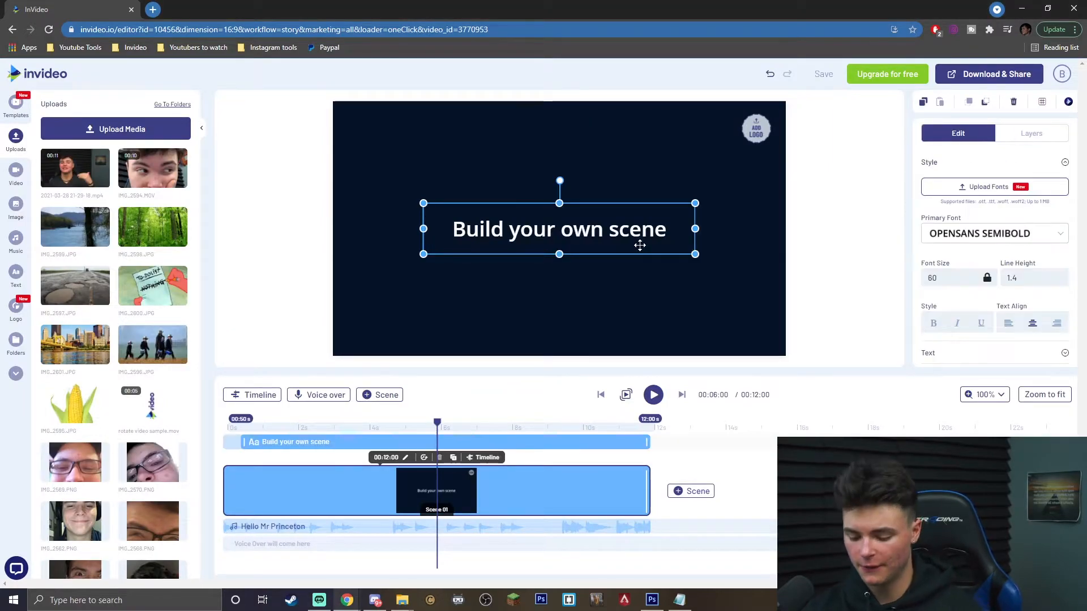
{"action": "key", "text": "Delete"}
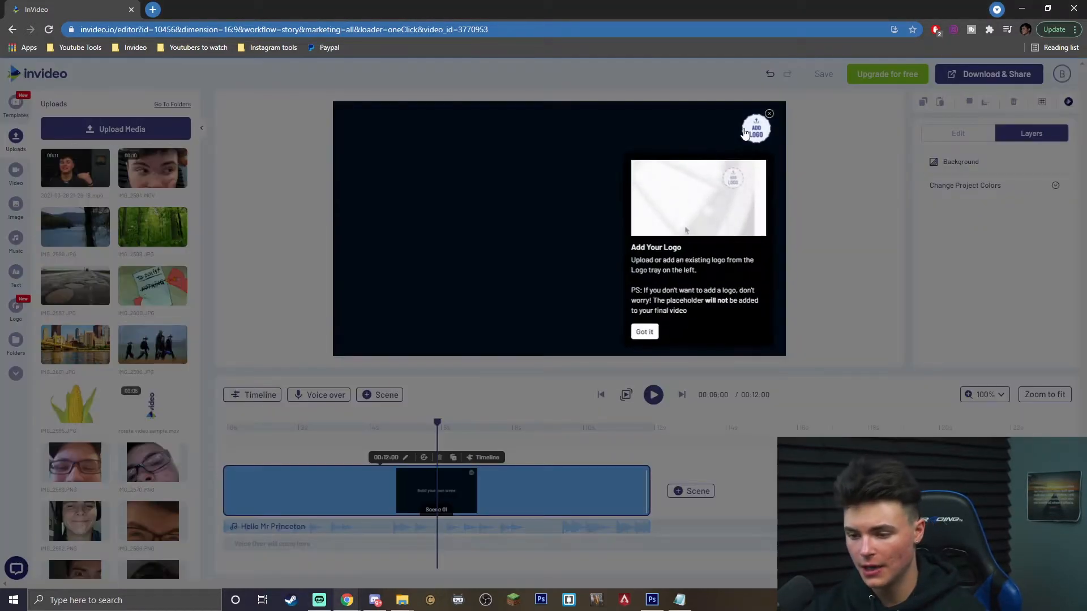
{"action": "left_click", "coordinate": [745, 133]}
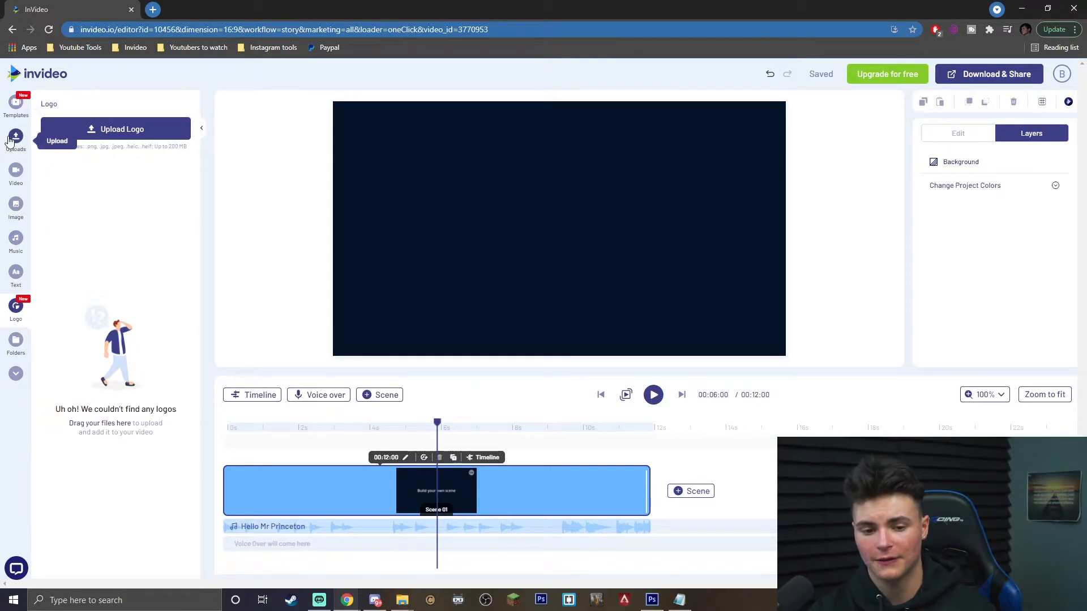
Add the 11-second clip from the uploaded media to the scene, using the full video.
{"action": "left_click", "coordinate": [16, 137]}
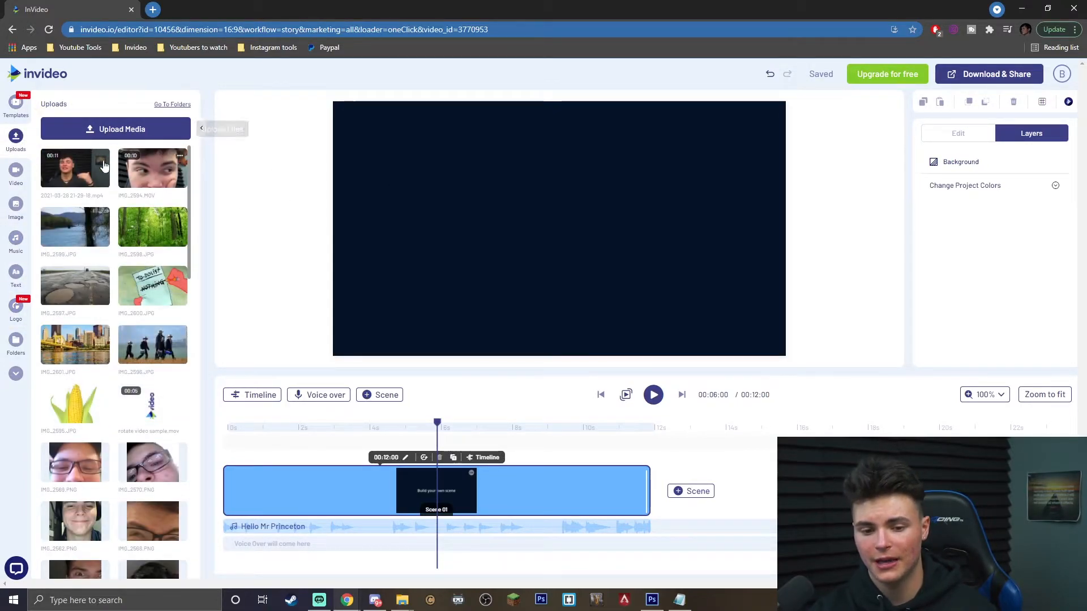
{"action": "left_click_drag", "start_coordinate": [75, 168], "coordinate": [514, 147]}
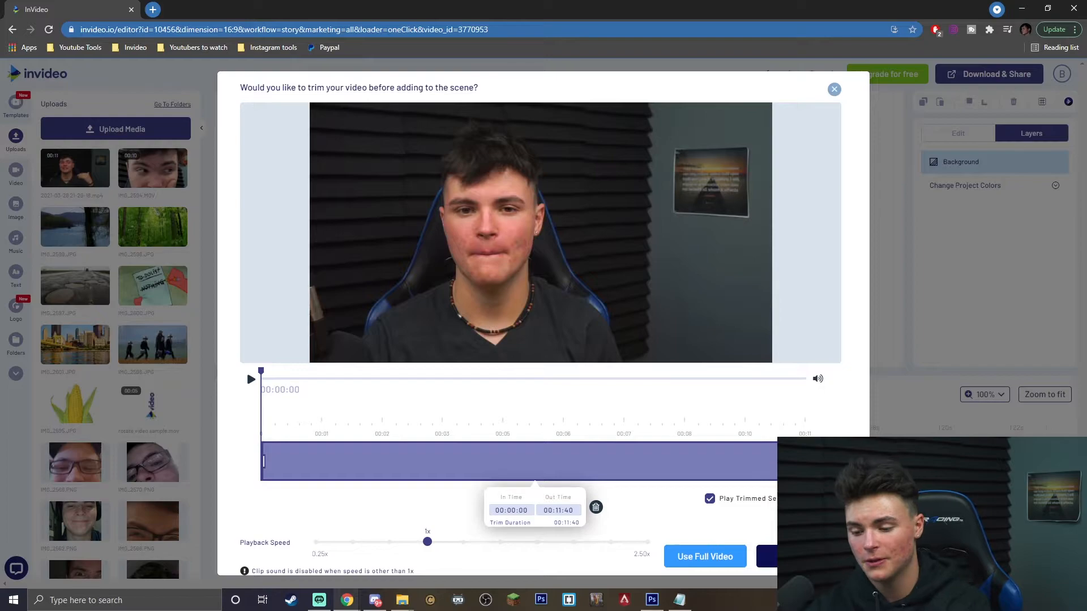
{"action": "left_click_drag", "start_coordinate": [803, 462], "coordinate": [821, 337]}
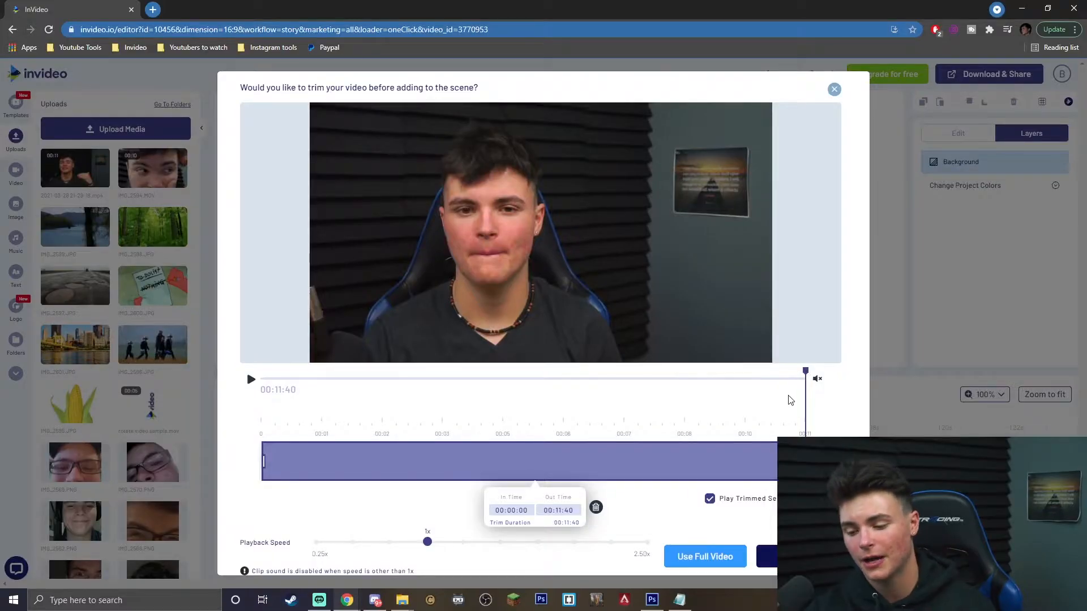
{"action": "left_click", "coordinate": [698, 568]}
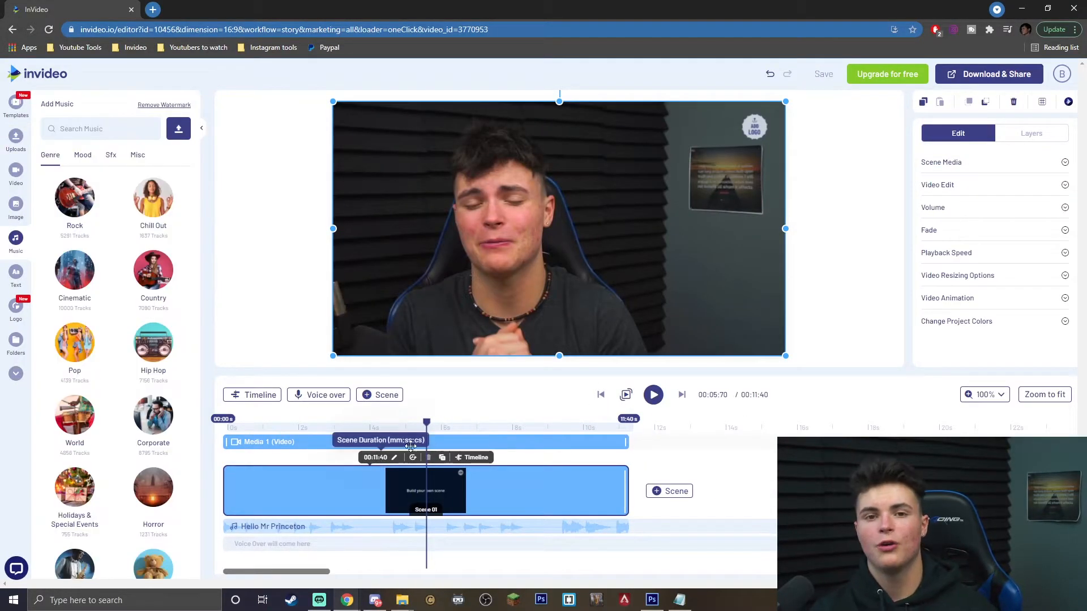
Replace the Hello Mr Princeton background music with the track Hold Up from the Hip Hop genre.
{"action": "left_click", "coordinate": [331, 528]}
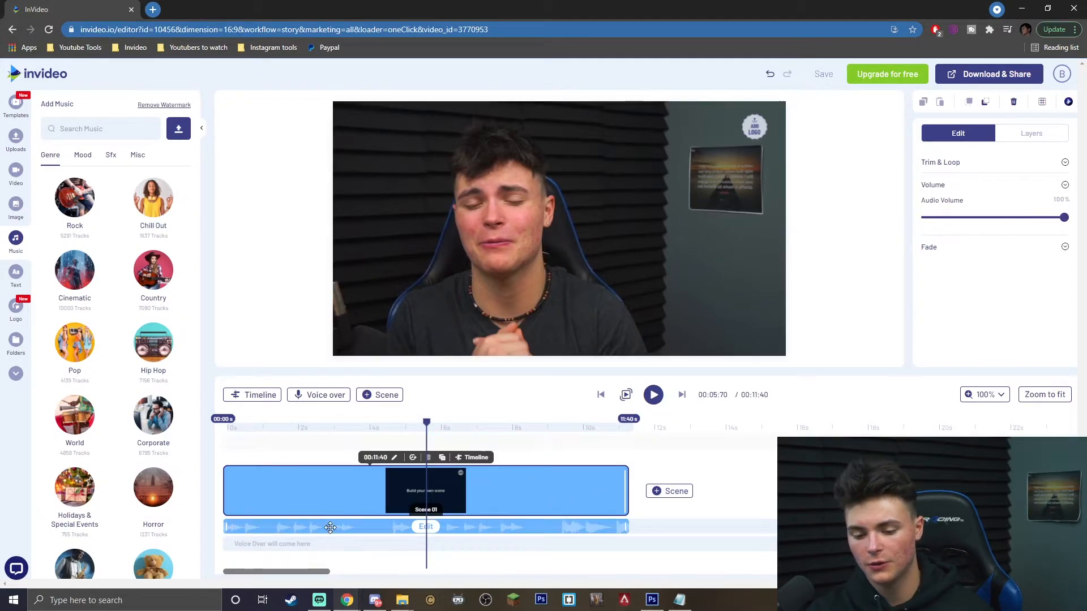
{"action": "key", "text": "Delete"}
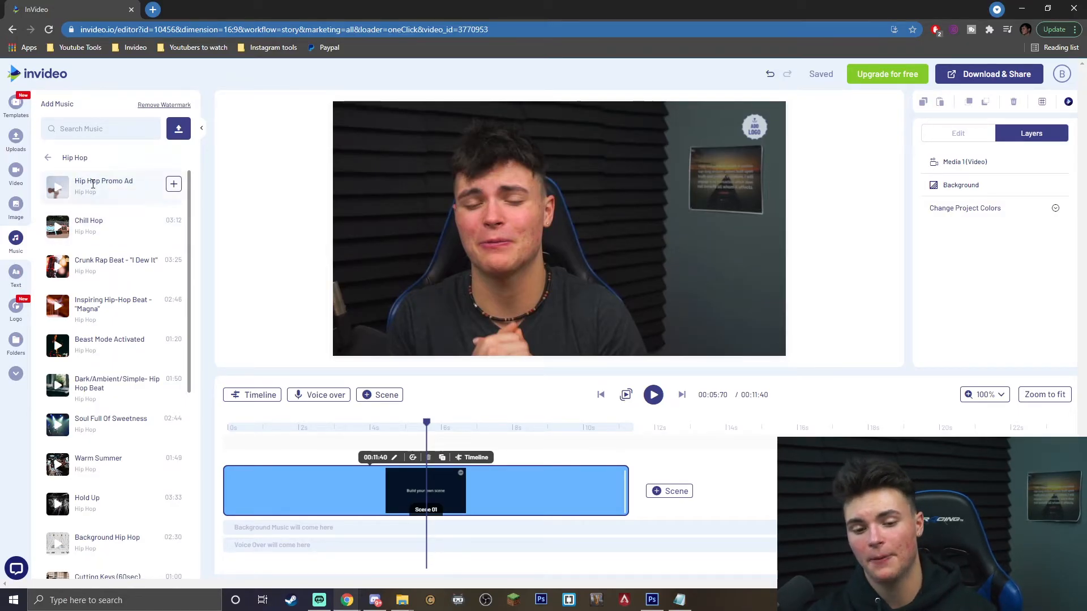
{"action": "scroll", "coordinate": [151, 362], "scroll_direction": "down", "scroll_amount": 1}
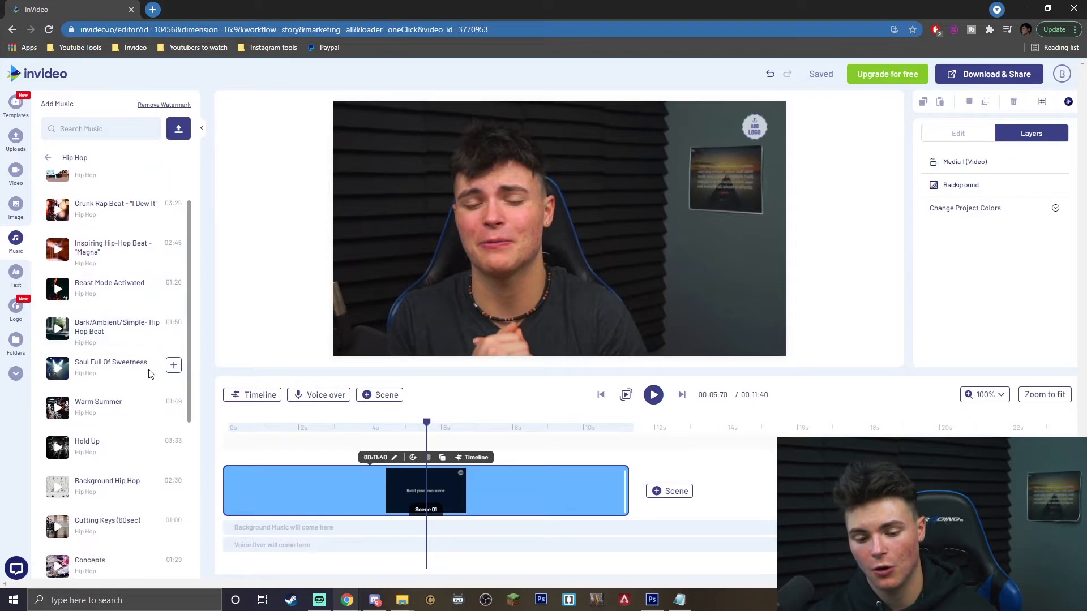
{"action": "left_click", "coordinate": [172, 446]}
{"action": "mouse_move", "coordinate": [182, 406]}
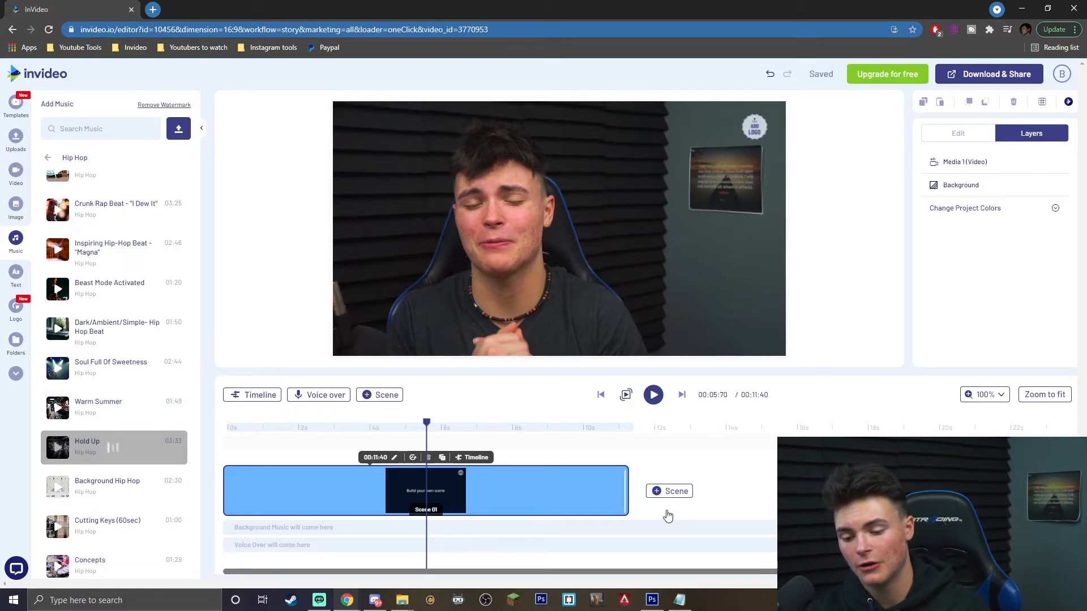
{"action": "mouse_move", "coordinate": [180, 449]}
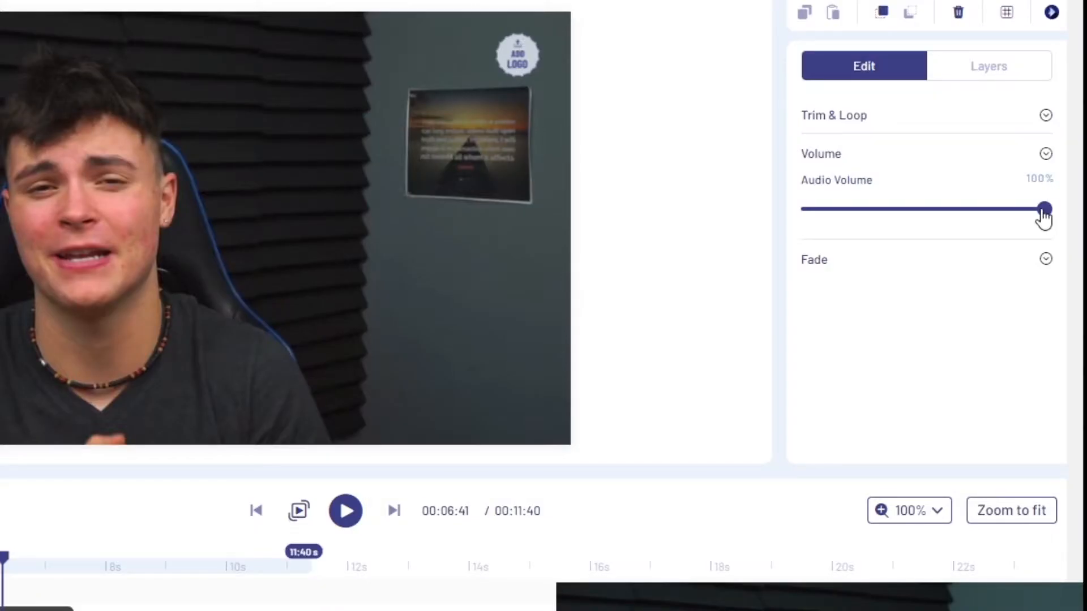
Try a lower audio volume for the Hold Up track, restore it to full, and open its trim and loop options.
{"action": "left_click_drag", "start_coordinate": [1043, 213], "coordinate": [843, 214]}
{"action": "left_click_drag", "start_coordinate": [918, 218], "coordinate": [1068, 214]}
{"action": "left_click", "coordinate": [1046, 115]}
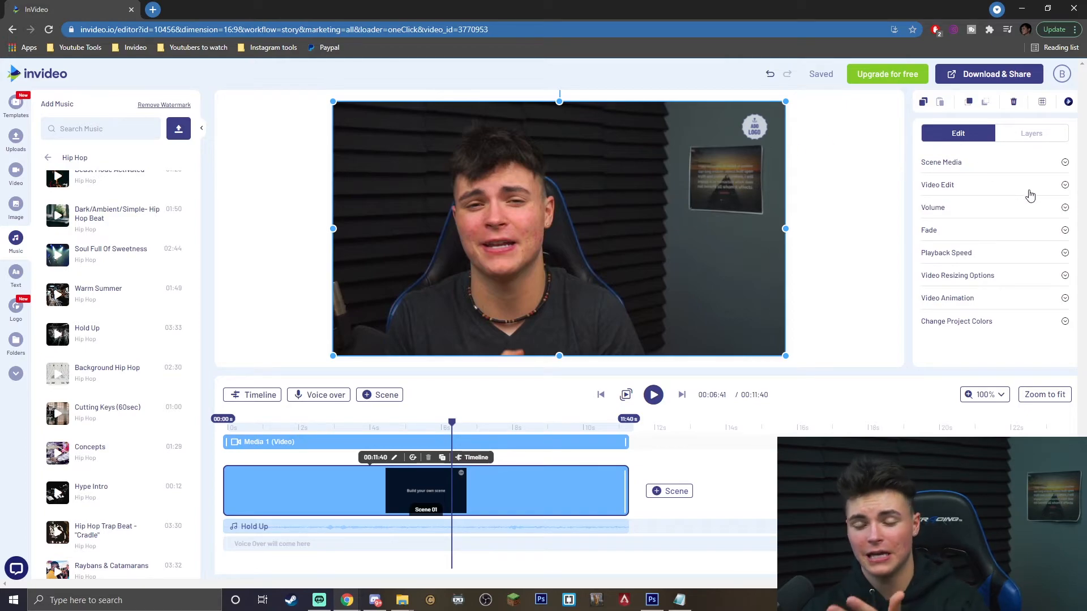
Set the background music volume to 0% for the video clip and open its video editing options.
{"action": "left_click", "coordinate": [970, 207]}
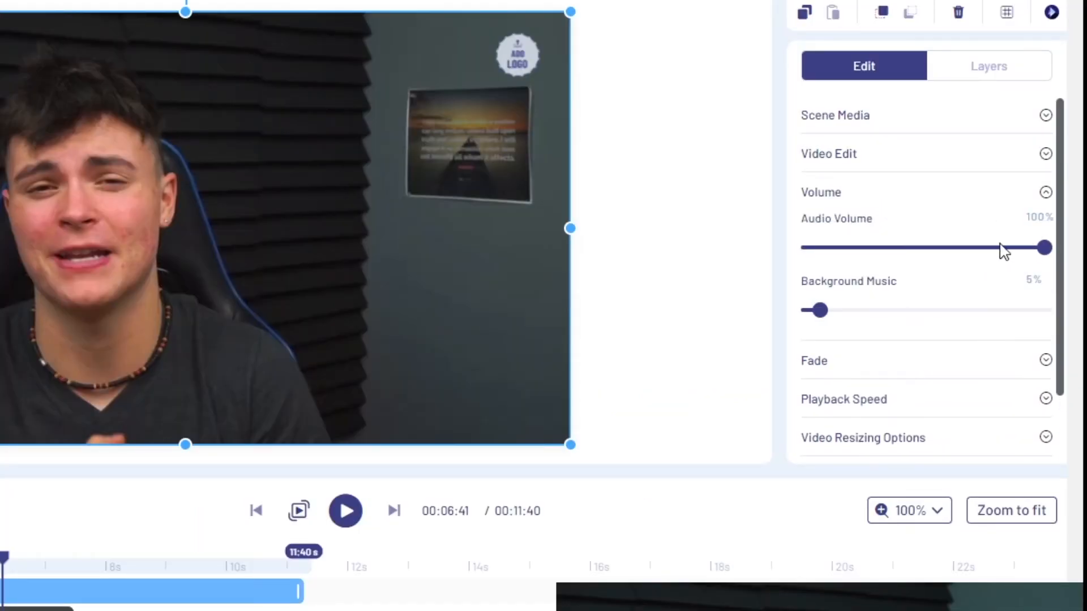
{"action": "scroll", "coordinate": [1019, 237], "scroll_direction": "down", "scroll_amount": 1}
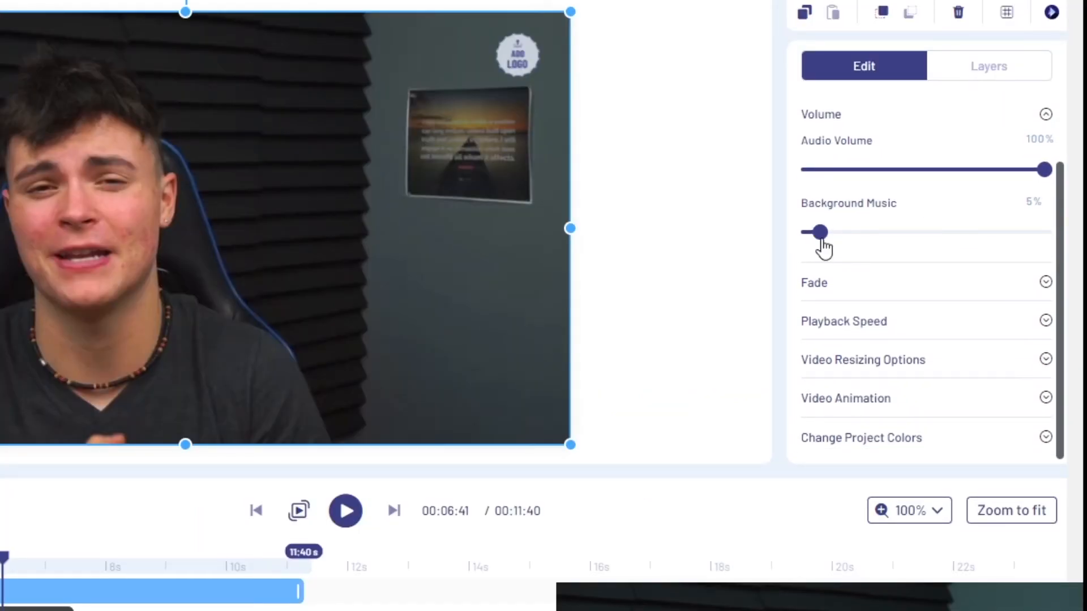
{"action": "left_click_drag", "start_coordinate": [820, 232], "coordinate": [798, 236]}
{"action": "scroll", "coordinate": [944, 218], "scroll_direction": "up", "scroll_amount": 1}
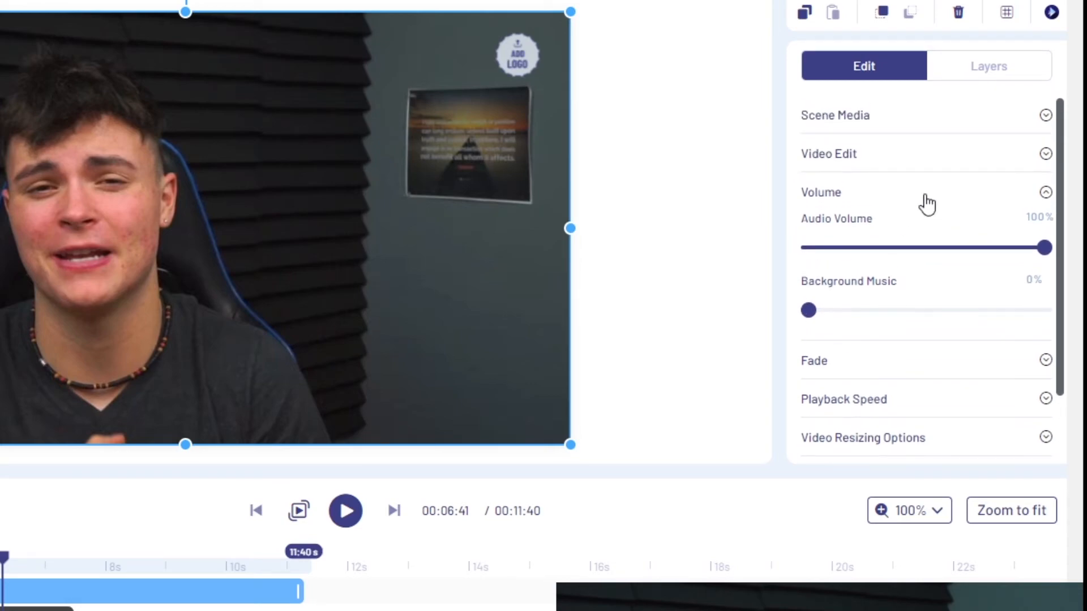
{"action": "left_click", "coordinate": [899, 167]}
{"action": "scroll", "coordinate": [997, 192], "scroll_direction": "down", "scroll_amount": 1}
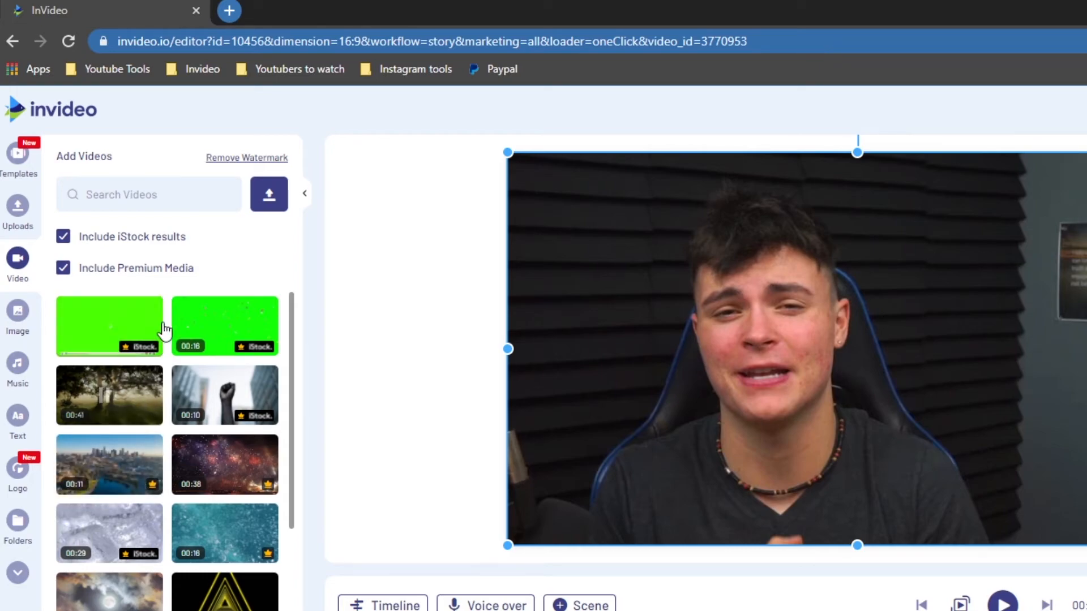
Exclude iStock results and premium media from the stock videos, and open the stock image library.
{"action": "left_click", "coordinate": [64, 238]}
{"action": "left_click", "coordinate": [63, 269]}
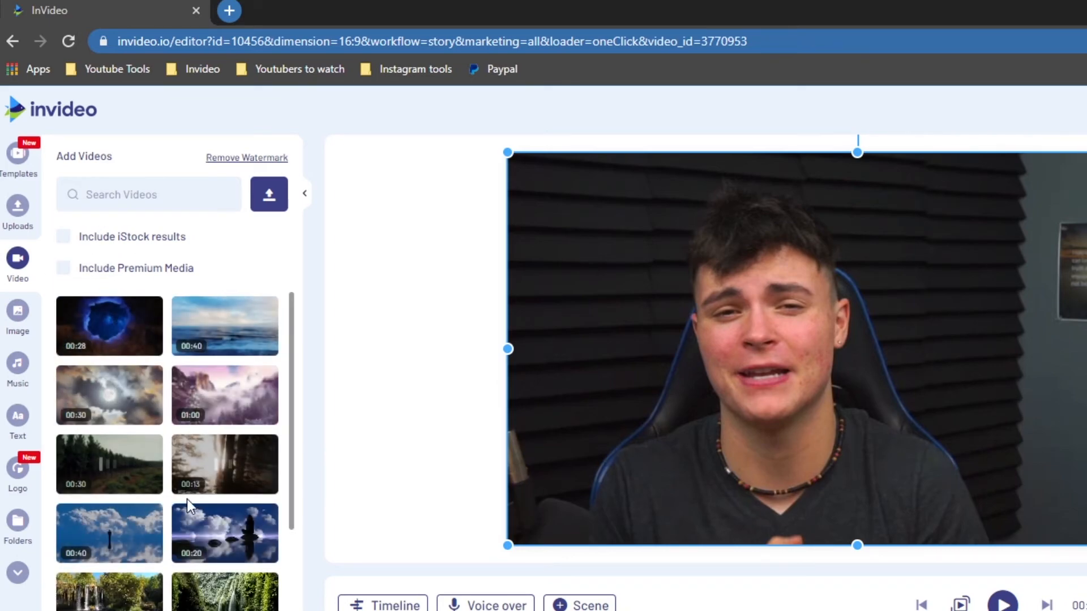
{"action": "left_click", "coordinate": [18, 311]}
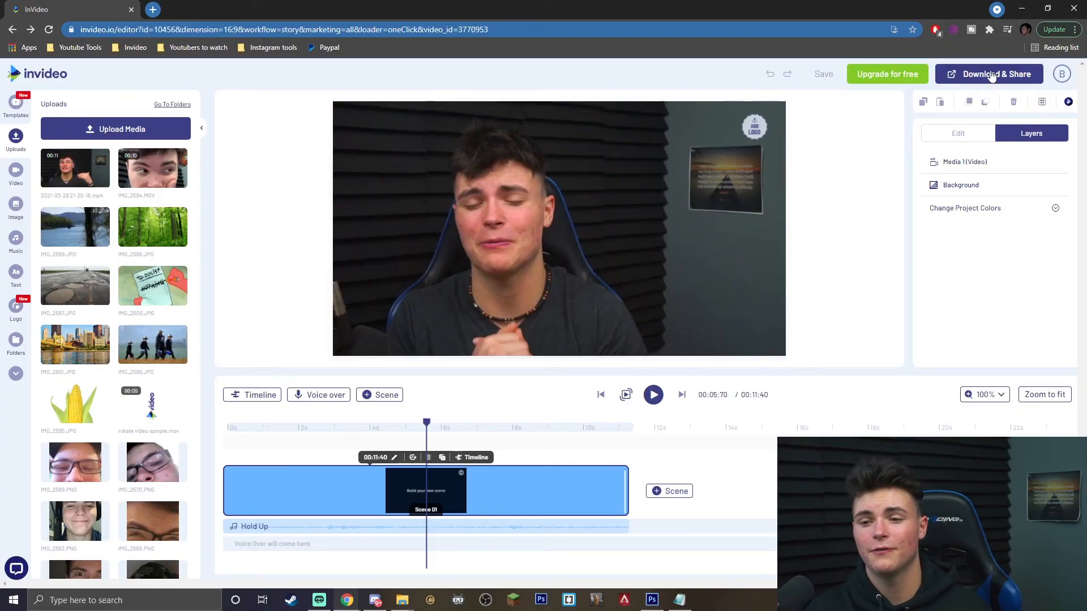
Export the finished video and review the download, share and duplicate options of its rendering project.
{"action": "left_click", "coordinate": [980, 75]}
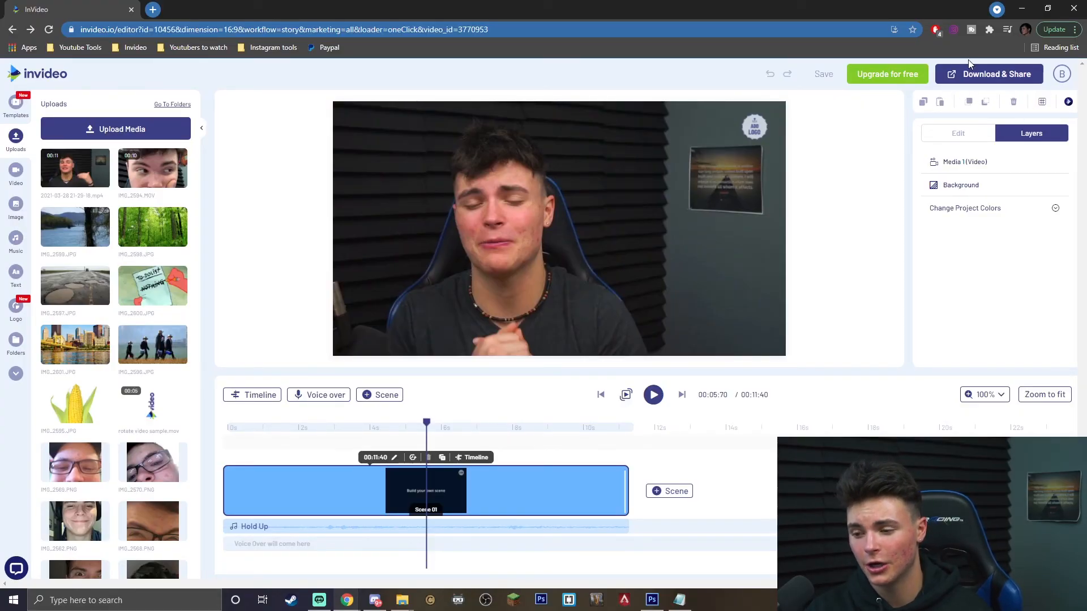
{"action": "left_click", "coordinate": [975, 172]}
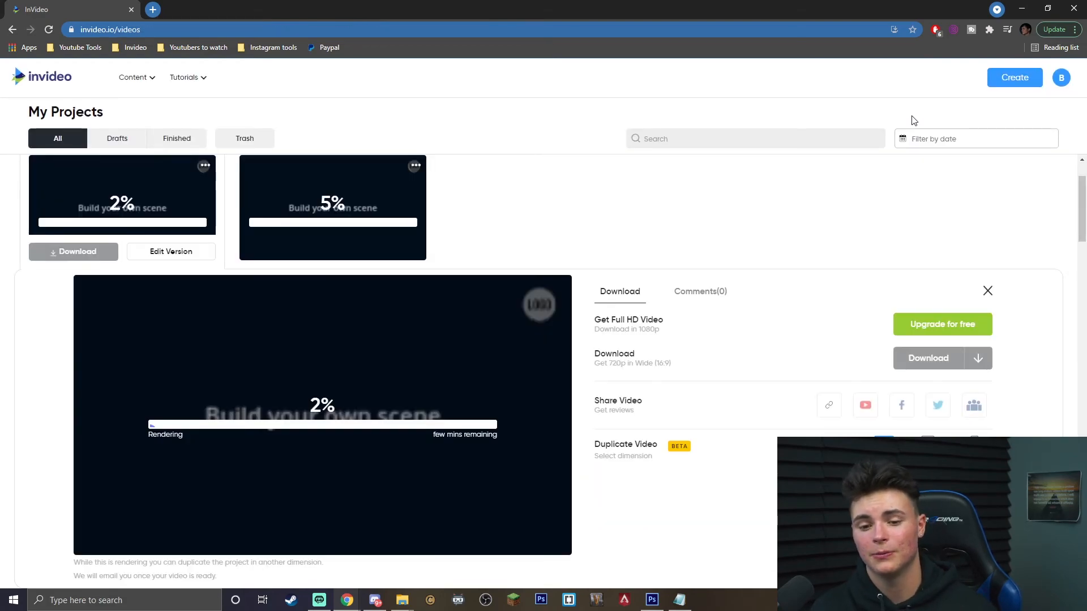
{"action": "scroll", "coordinate": [387, 303], "scroll_direction": "down", "scroll_amount": 2}
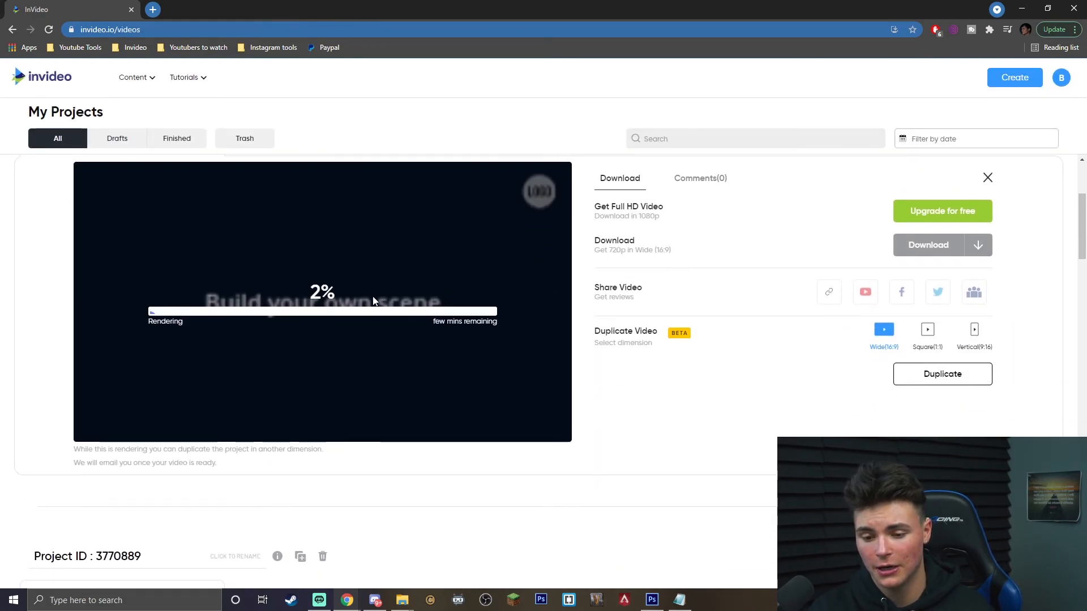
{"action": "scroll", "coordinate": [831, 310], "scroll_direction": "down", "scroll_amount": 1}
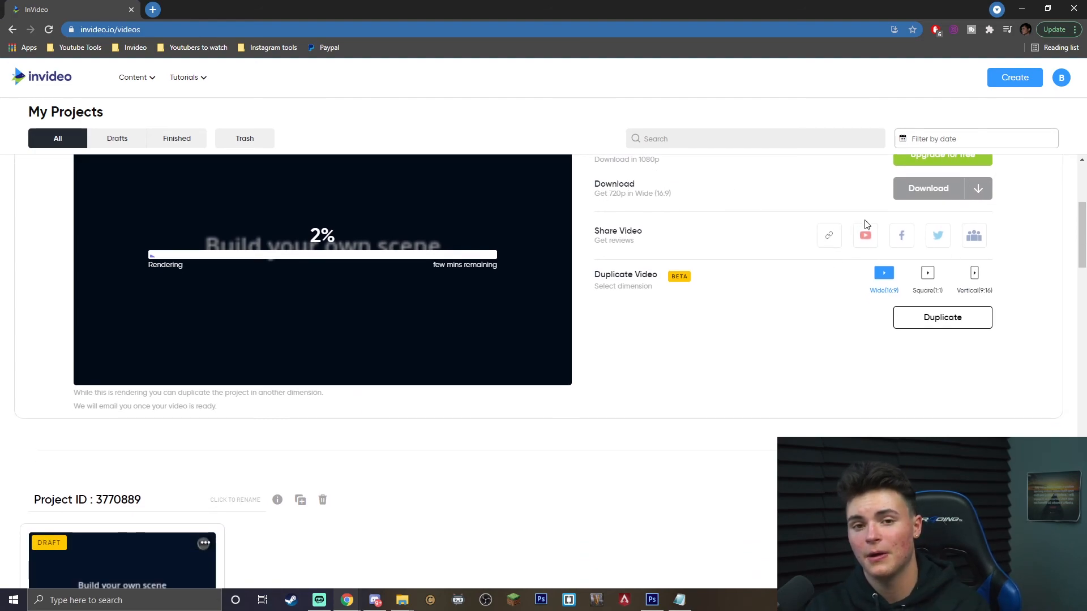